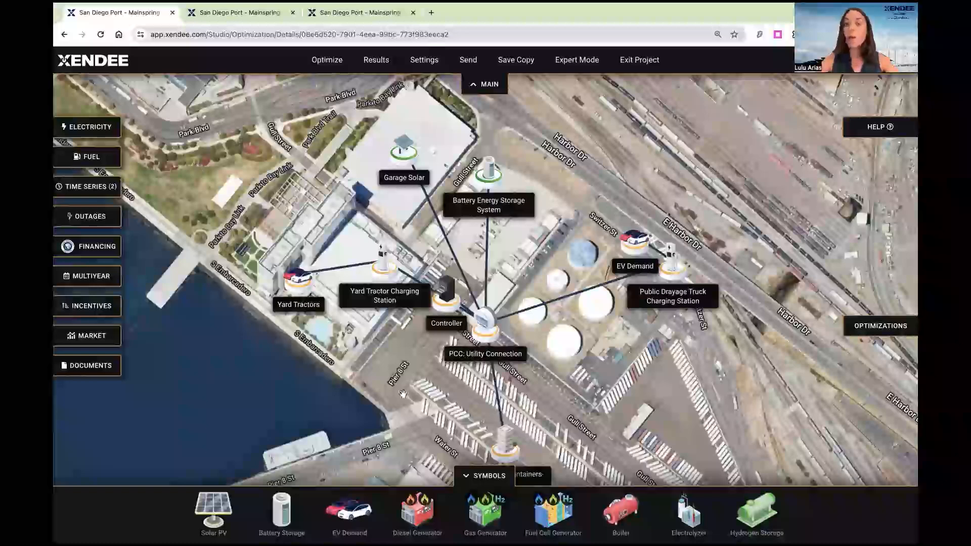
left_click(504, 444)
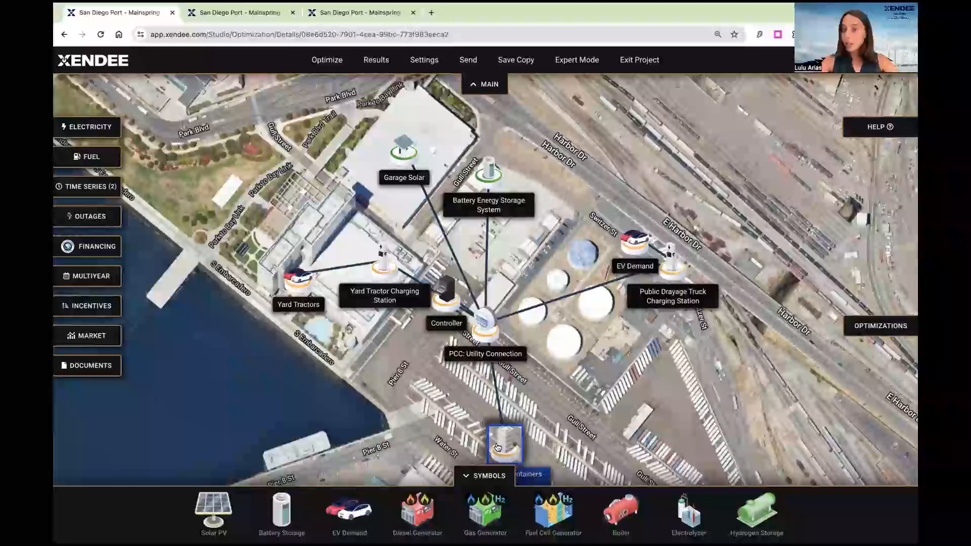
left_click(636, 254)
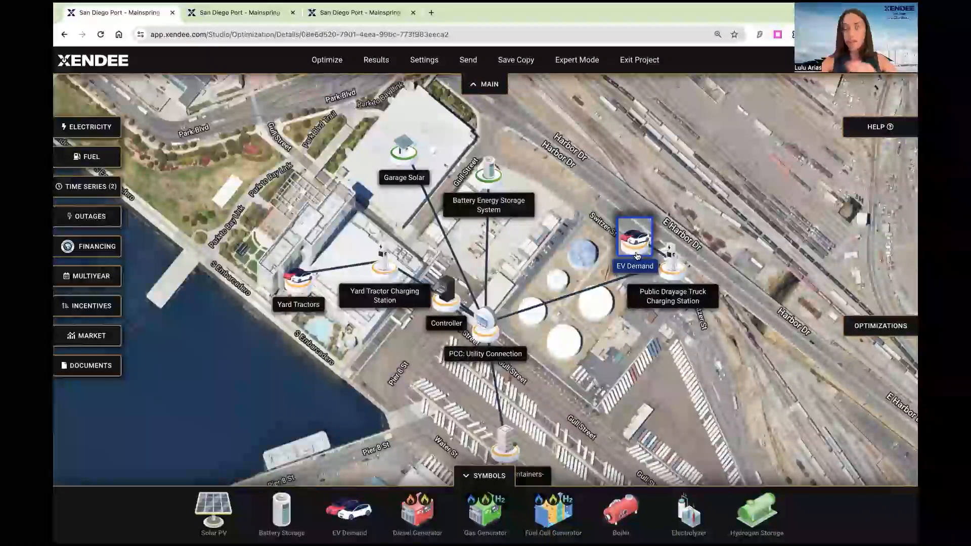
- Review the AL-TOU-NEM3 electric tariff's season definitions, energy charges and time-of-use hours, and save the tariff
left_click(90, 127)
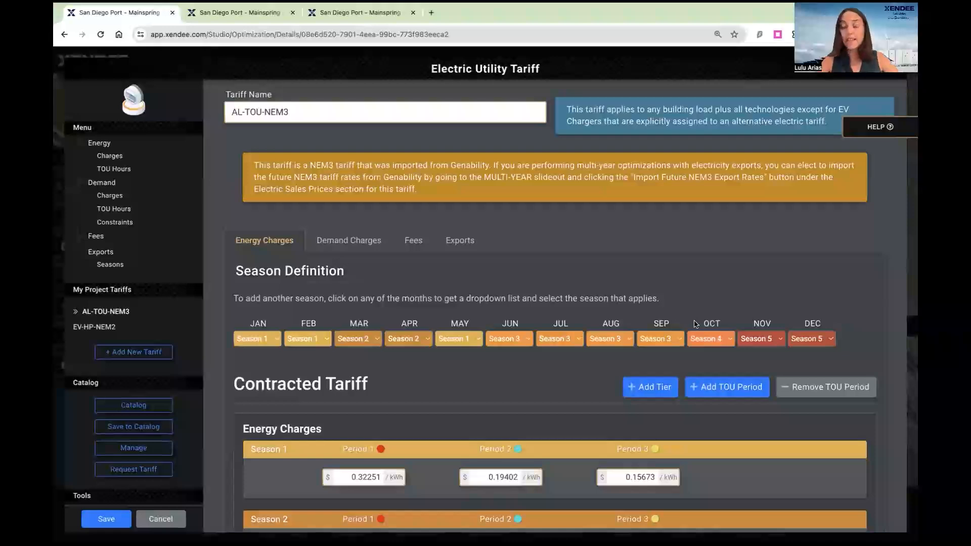
scroll(695, 324, "down", 1)
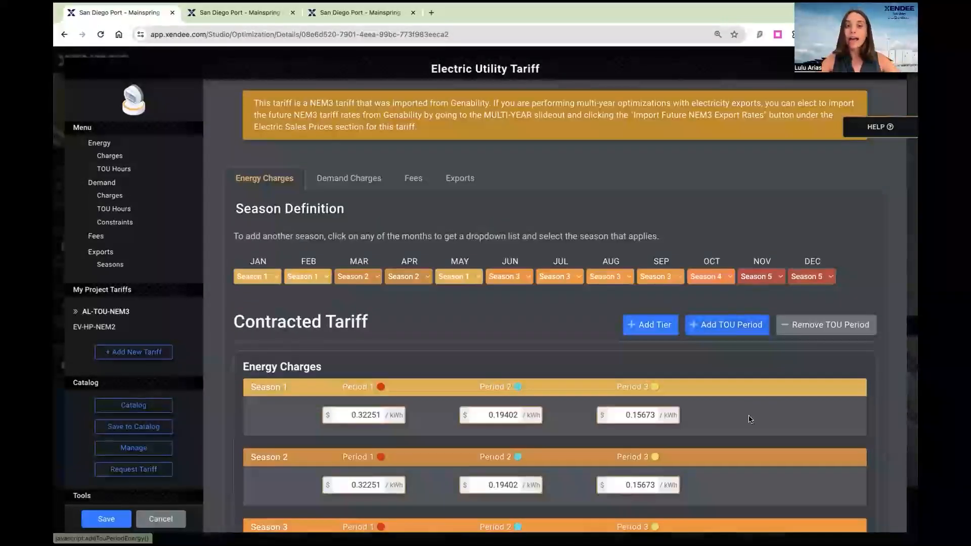
scroll(750, 419, "down", 2)
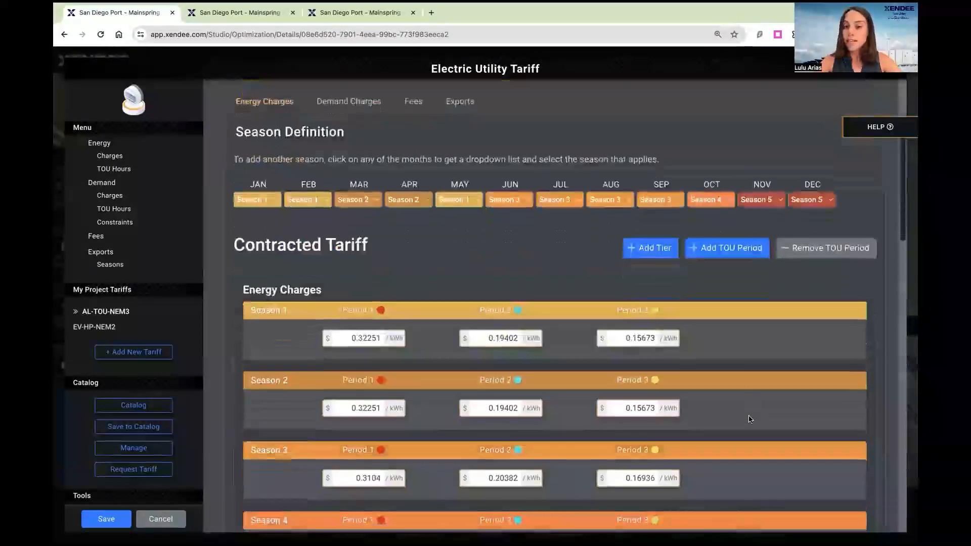
scroll(750, 419, "down", 9)
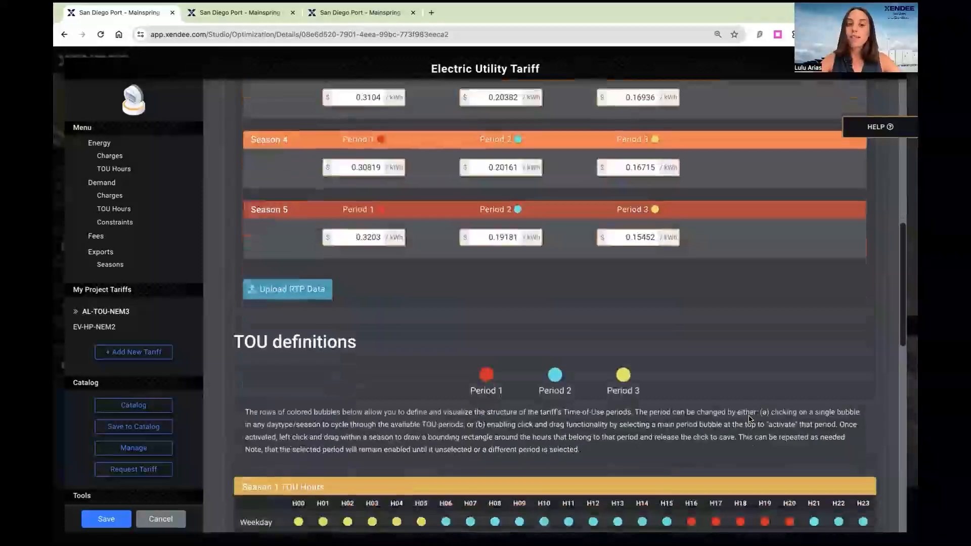
scroll(750, 418, "down", 3)
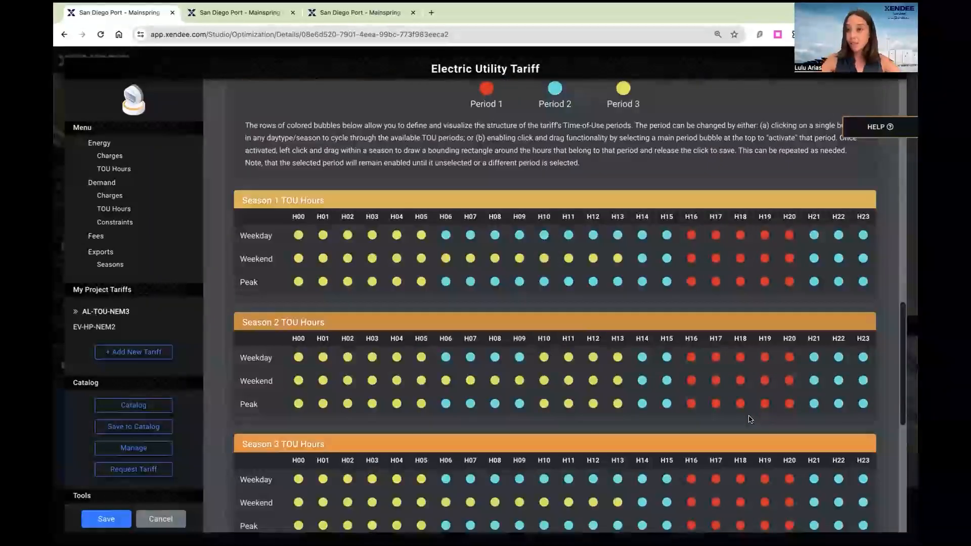
left_click(106, 521)
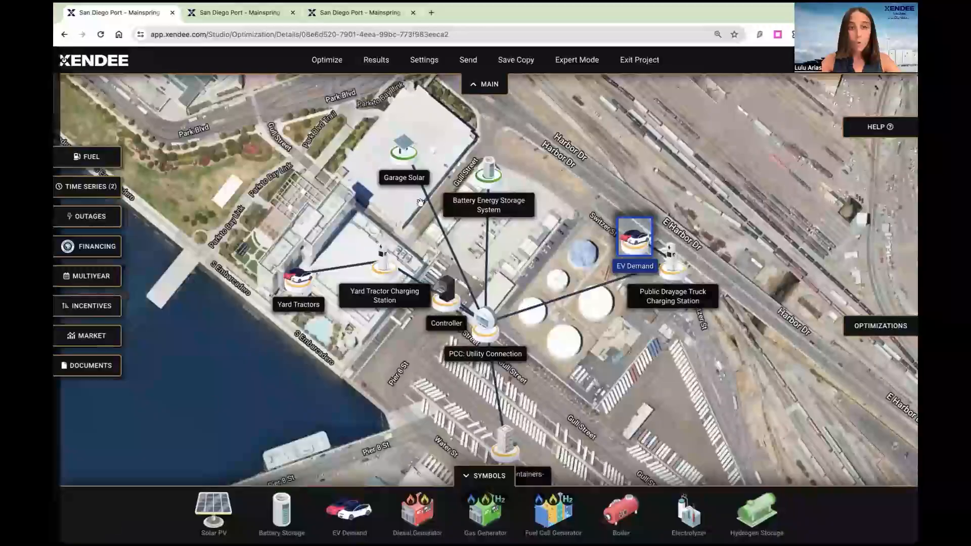
left_click(404, 150)
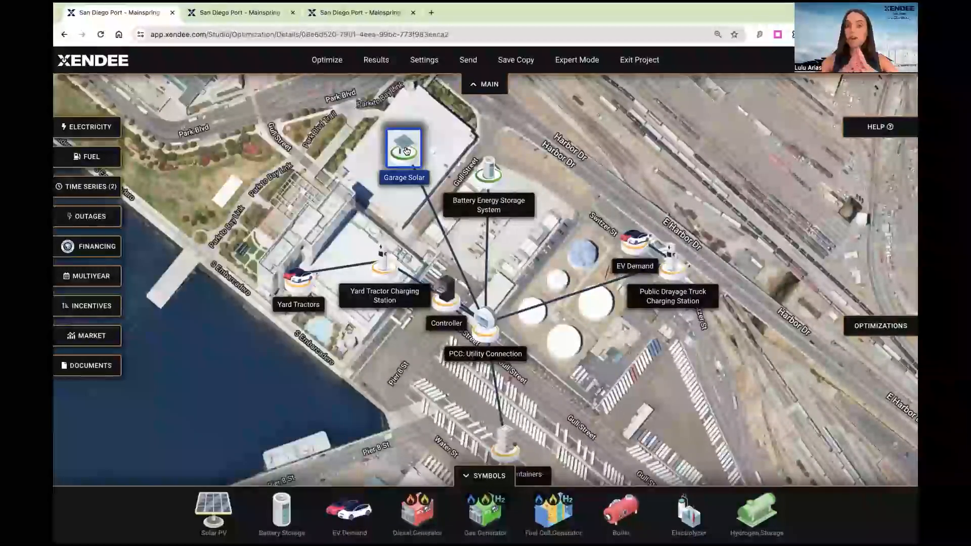
left_click(489, 169)
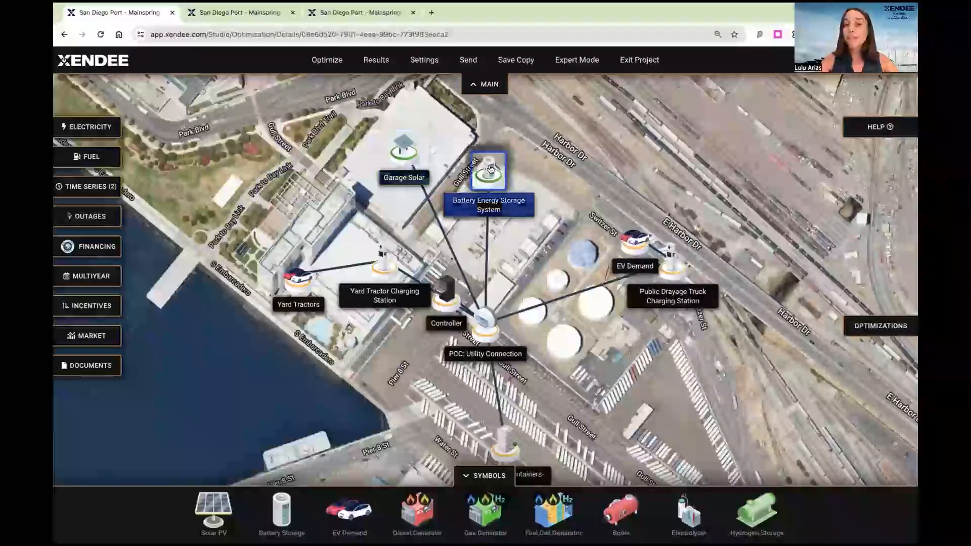
left_click(563, 223)
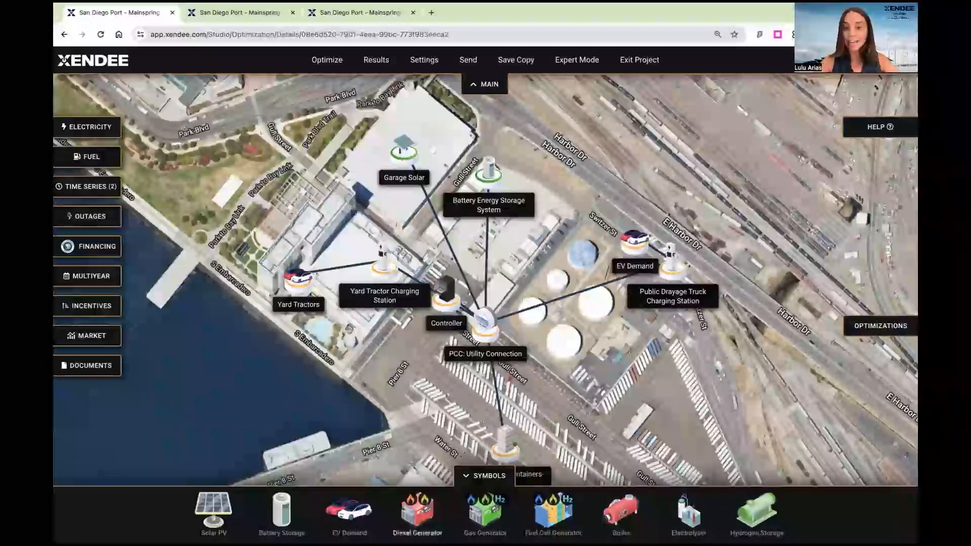
- Add a gas generator, search the full catalog for "mains" and load the 250 kW Mainspring Linear Generator - Hydrogen details
left_click(490, 505)
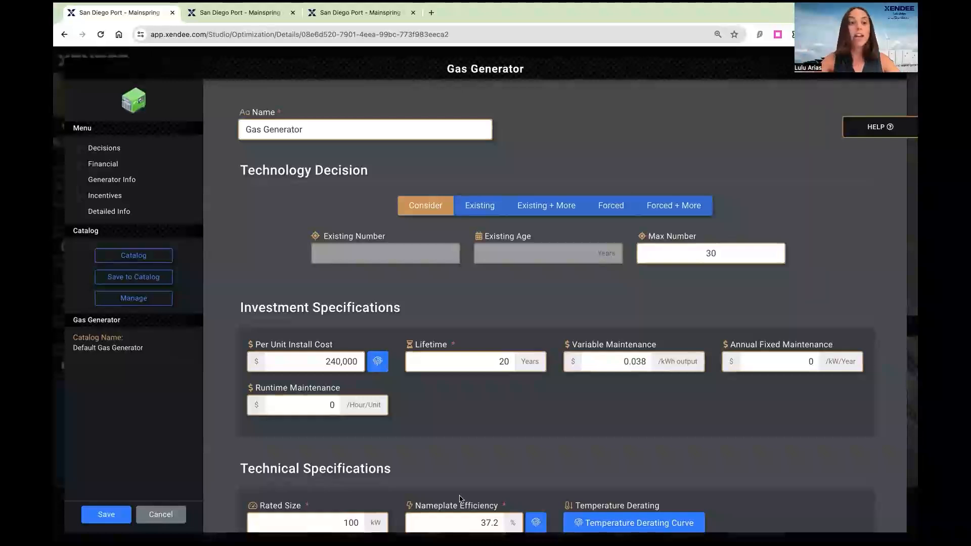
left_click(146, 262)
left_click(800, 145)
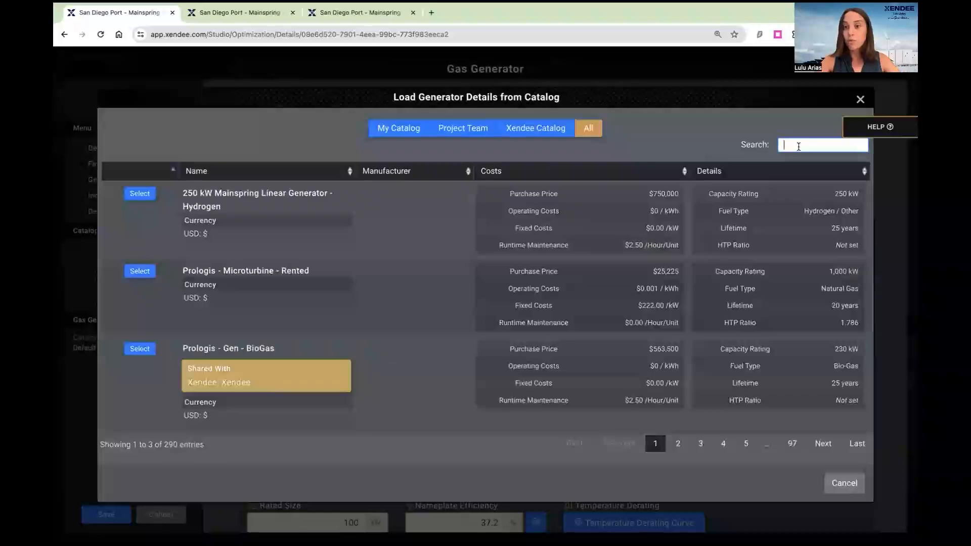
type("mains")
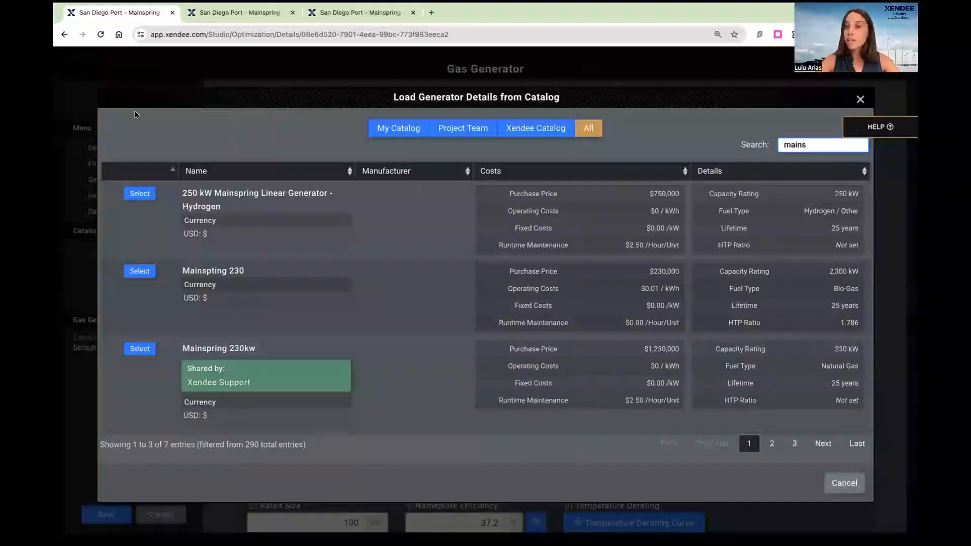
left_click(138, 194)
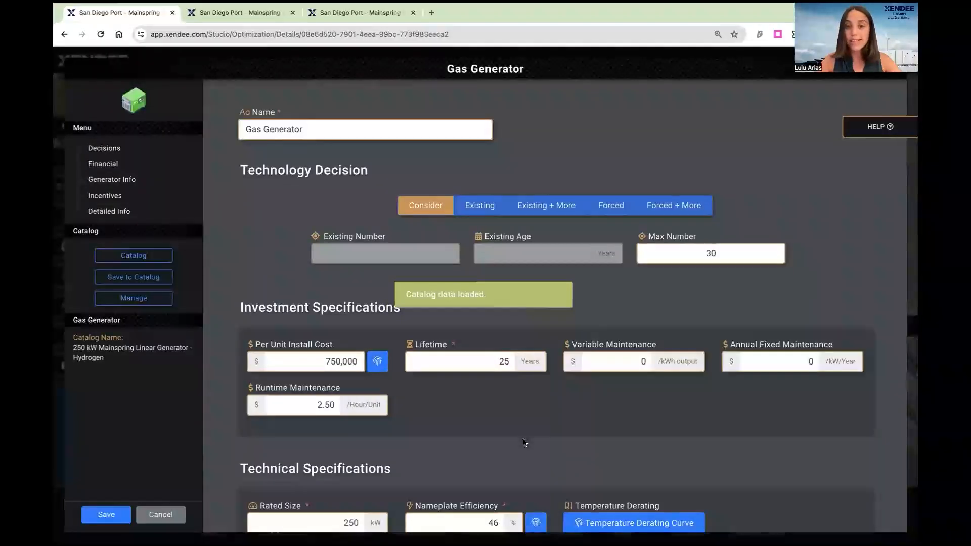
- Check the generator's technical specifications and incentives, show its detailed information, and save the generator to the project
scroll(525, 442, "down", 2)
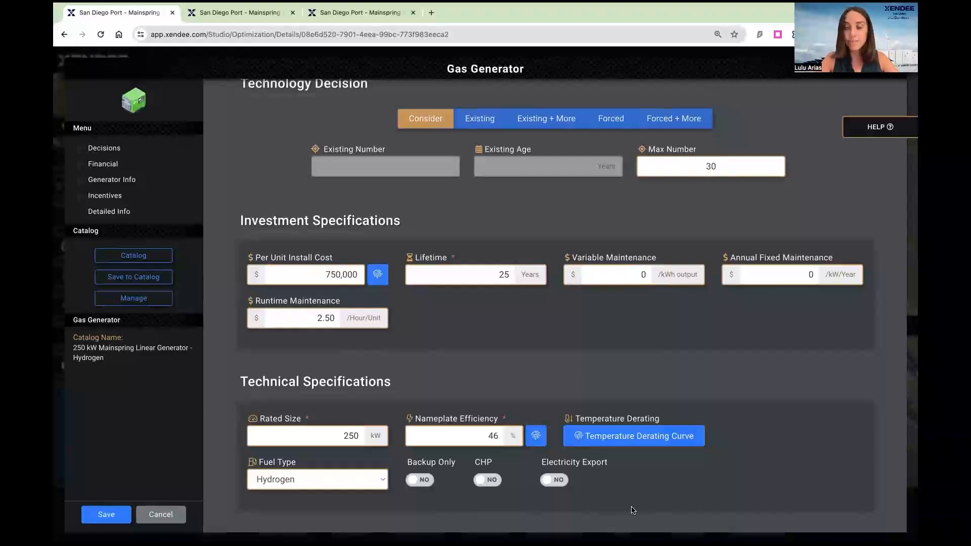
scroll(633, 510, "down", 5)
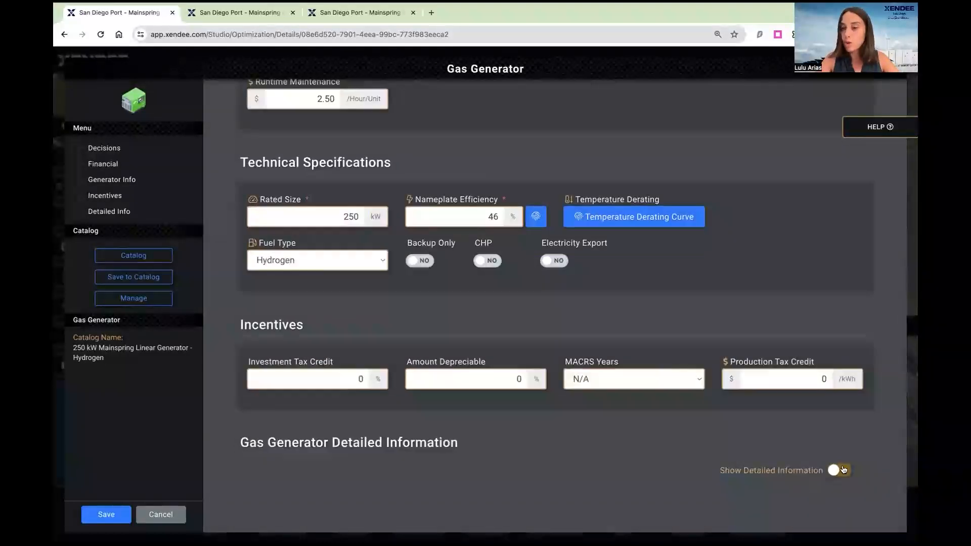
left_click(839, 470)
scroll(843, 468, "down", 4)
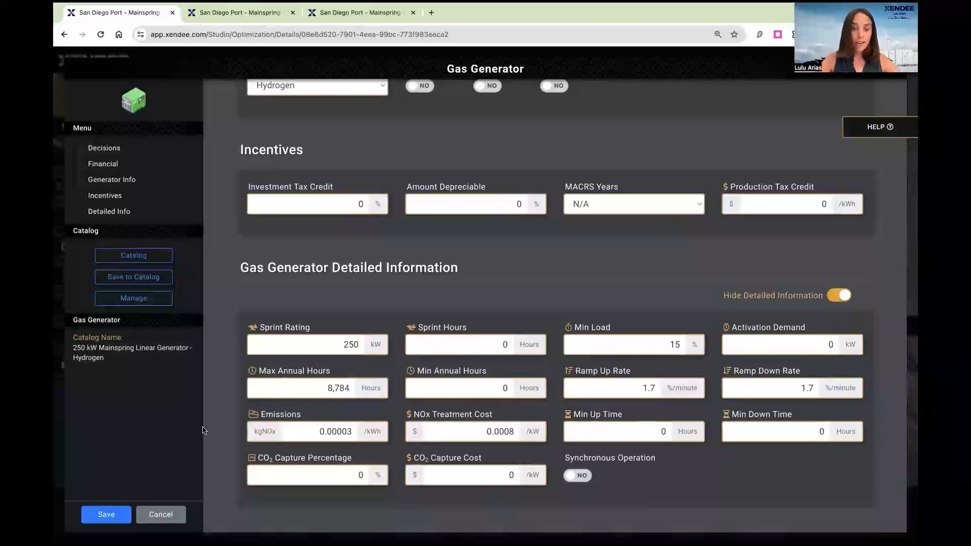
left_click(114, 519)
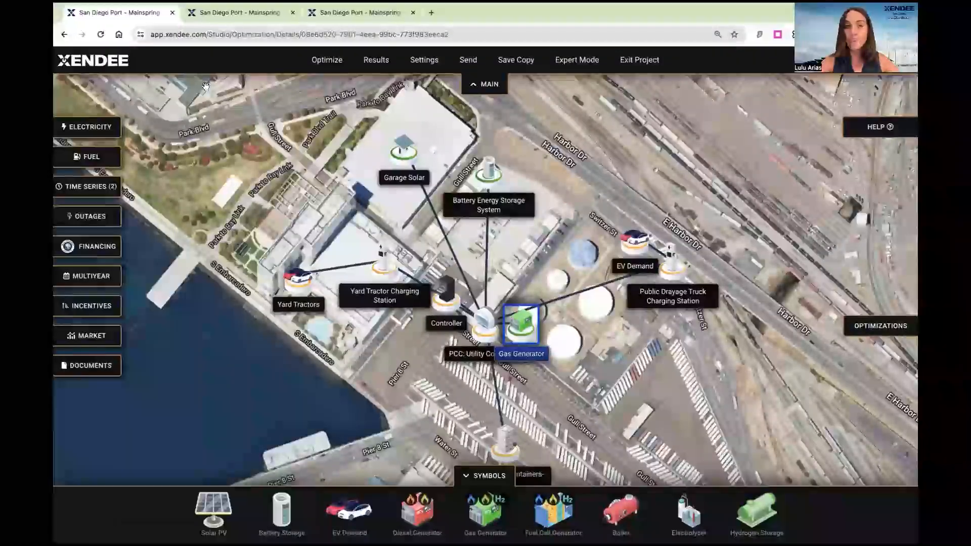
- Review the optimization setup, covering the optimization decisions, reference model and analysis configuration
left_click(333, 61)
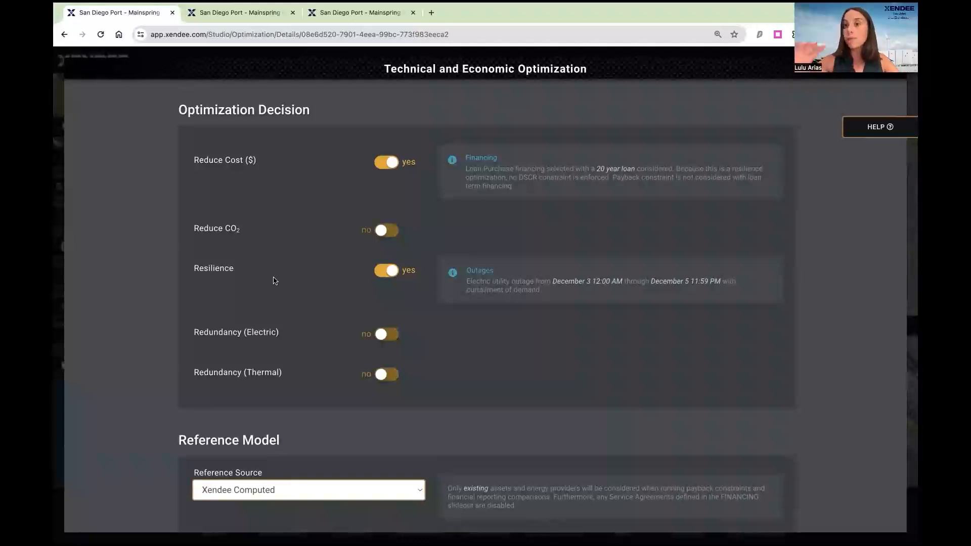
scroll(273, 280, "down", 8)
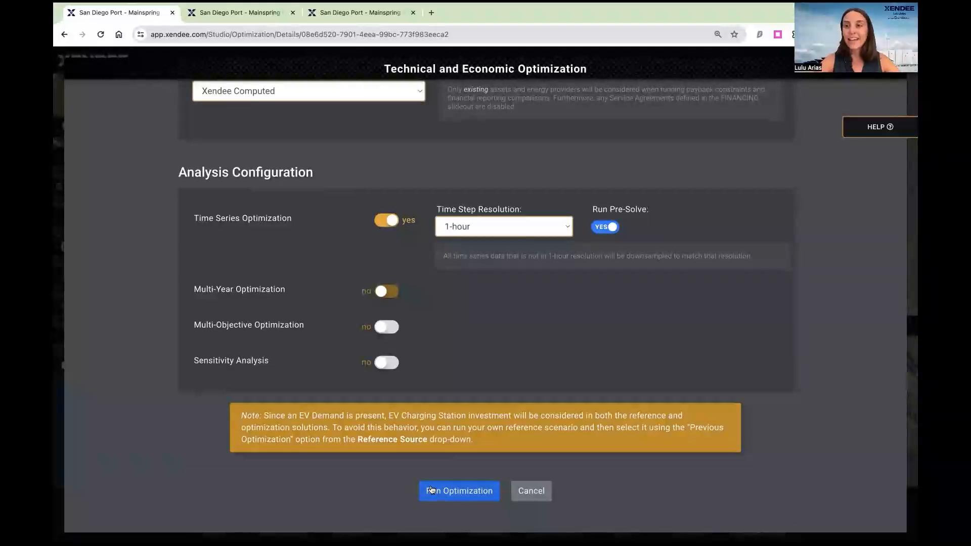
- Switch to the completed hydrogen outage results and review the costs, savings, recommended technologies and resiliency criteria
left_click(240, 13)
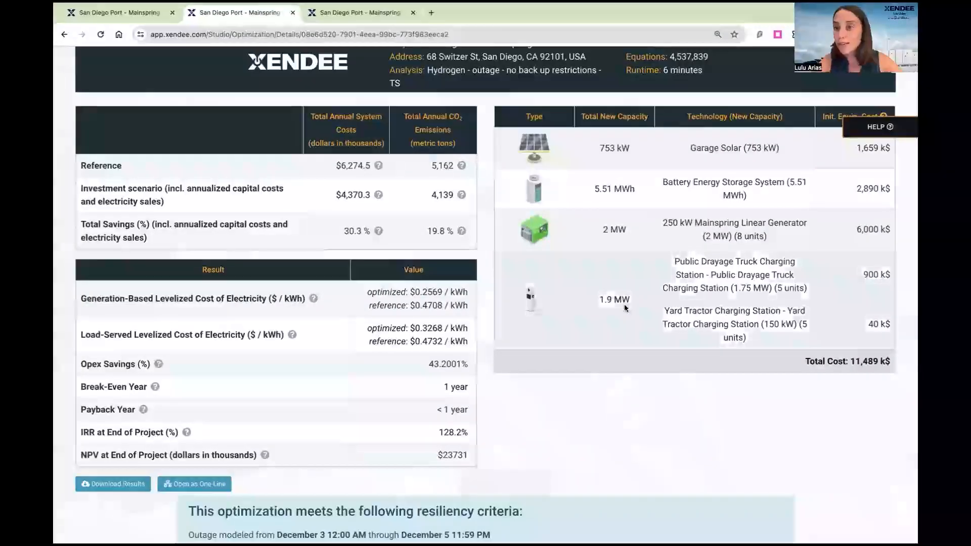
scroll(625, 306, "down", 1)
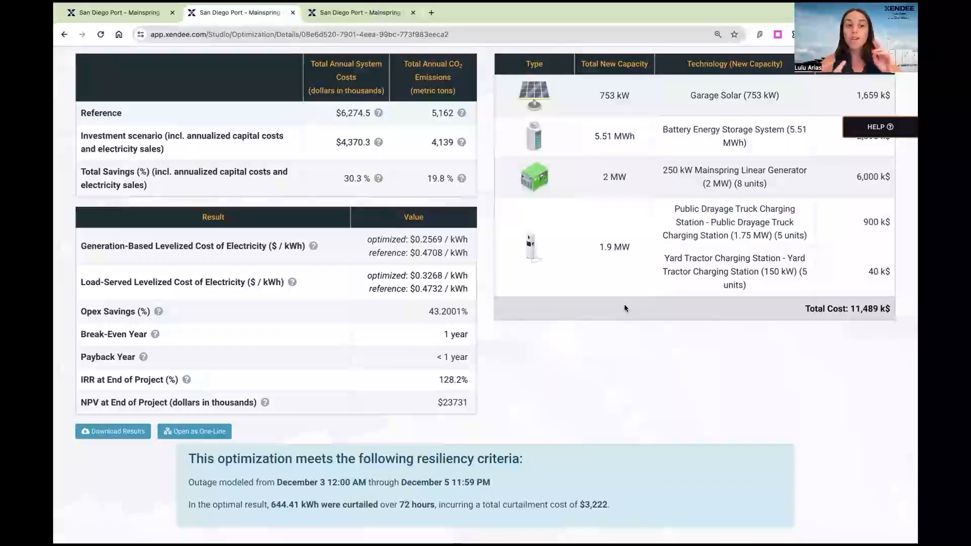
scroll(625, 306, "down", 4)
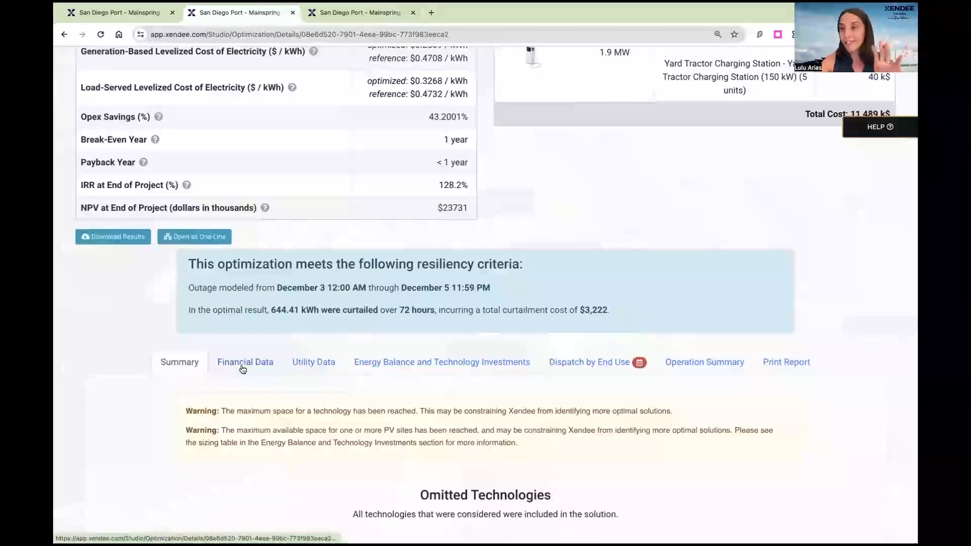
- Examine the financial data's Microgrid Cost Breakdown, briefly showing and hiding the base case load curtailment costs
left_click(243, 371)
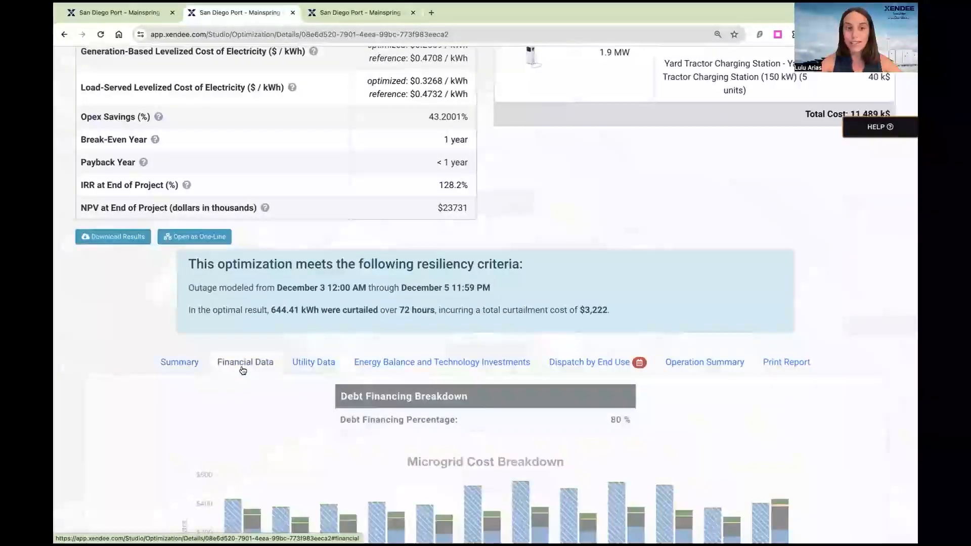
scroll(243, 371, "down", 5)
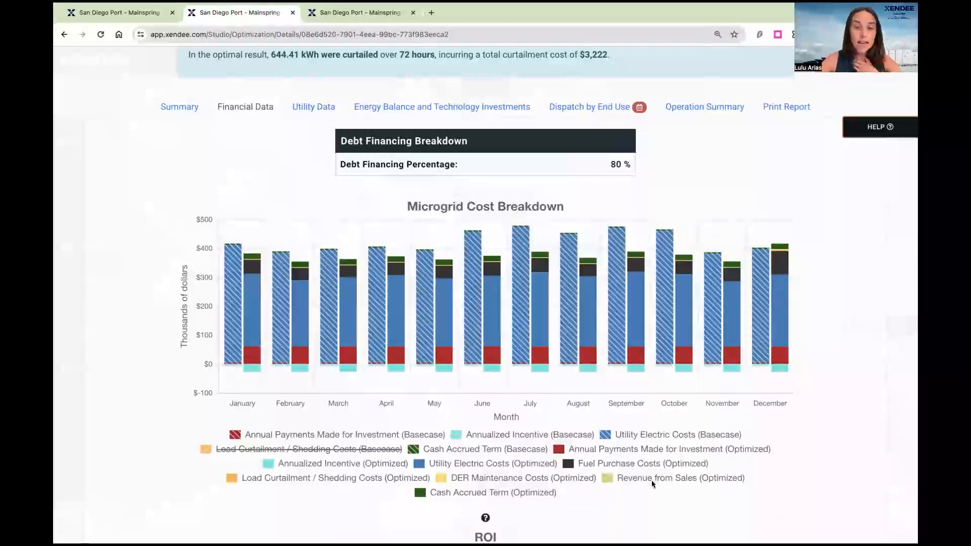
left_click(373, 448)
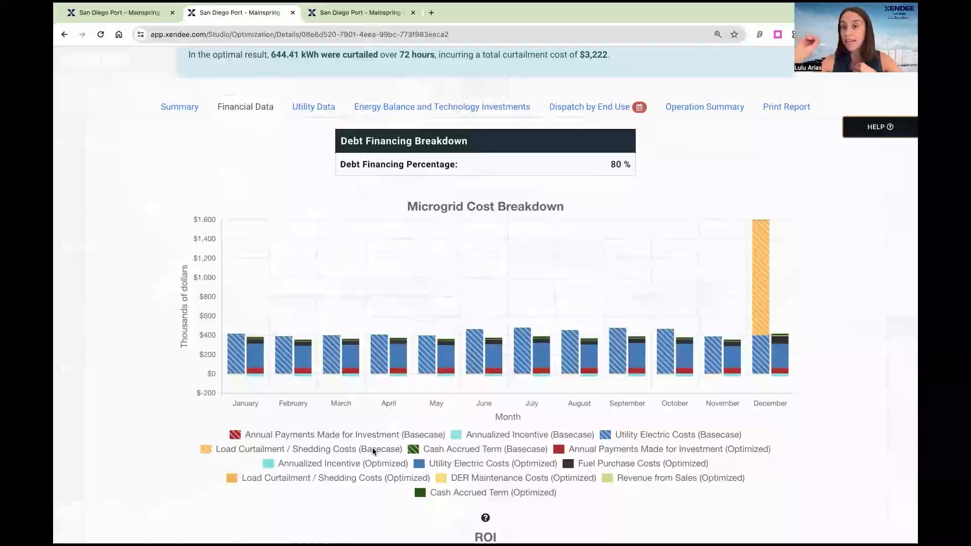
left_click(372, 448)
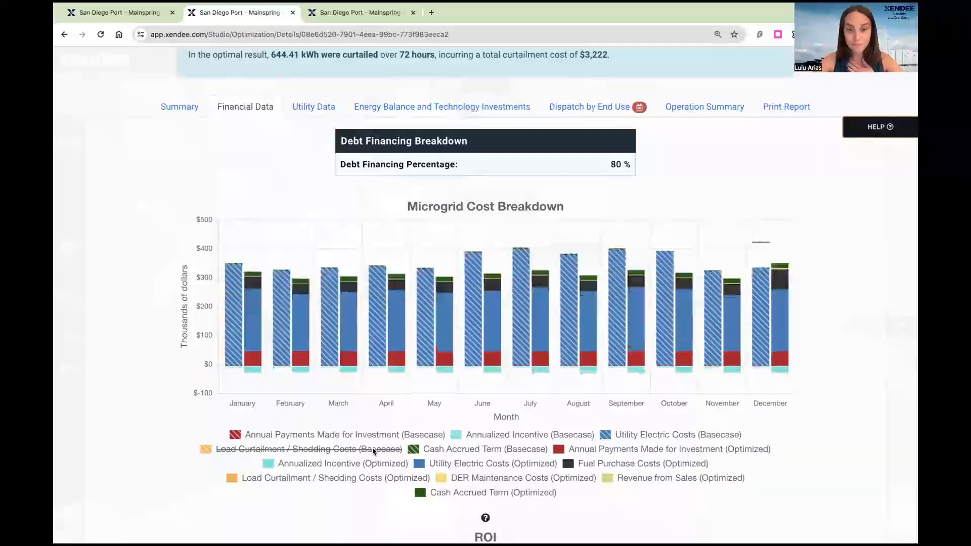
- Examine the ROI chart, the cash accrued chart and the detailed cash flow cost table in the financial data
scroll(372, 448, "down", 8)
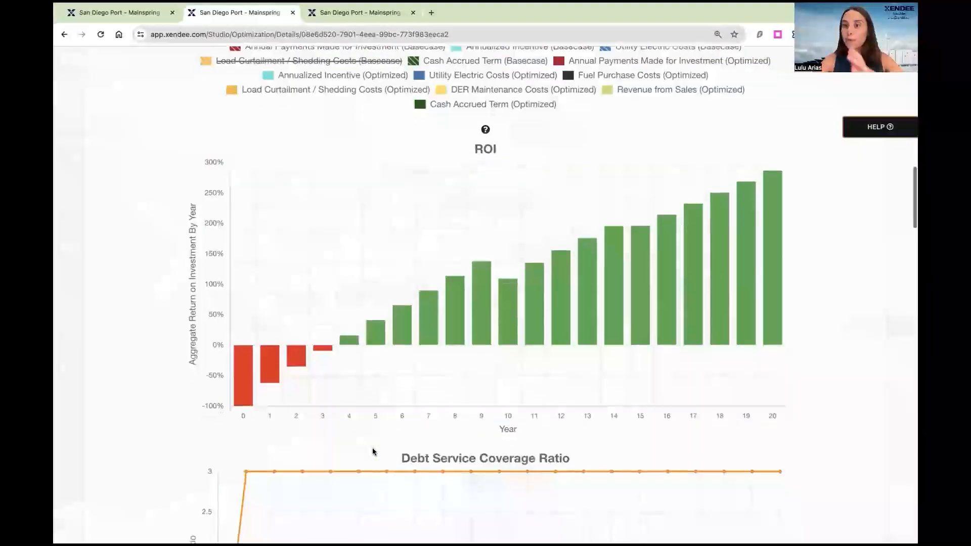
scroll(373, 452, "down", 14)
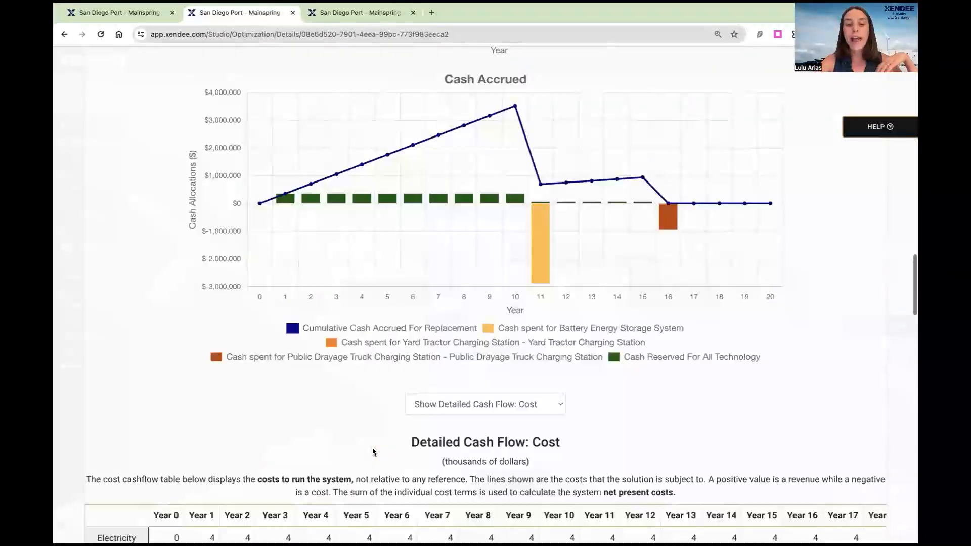
scroll(374, 452, "down", 7)
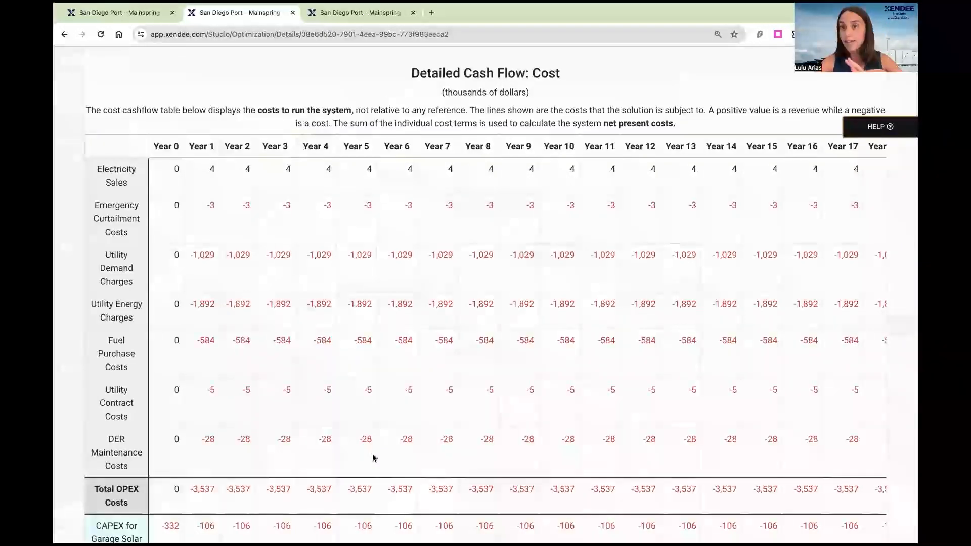
- Review the utility data for monthly demand, energy consumption, utility charges and the annual billing period
scroll(373, 458, "up", 20)
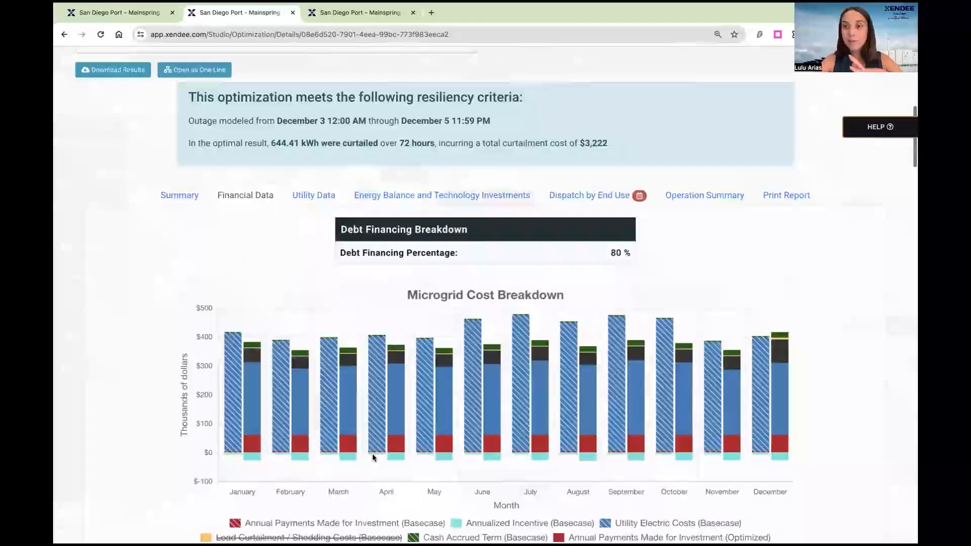
scroll(372, 454, "up", 1)
left_click(314, 231)
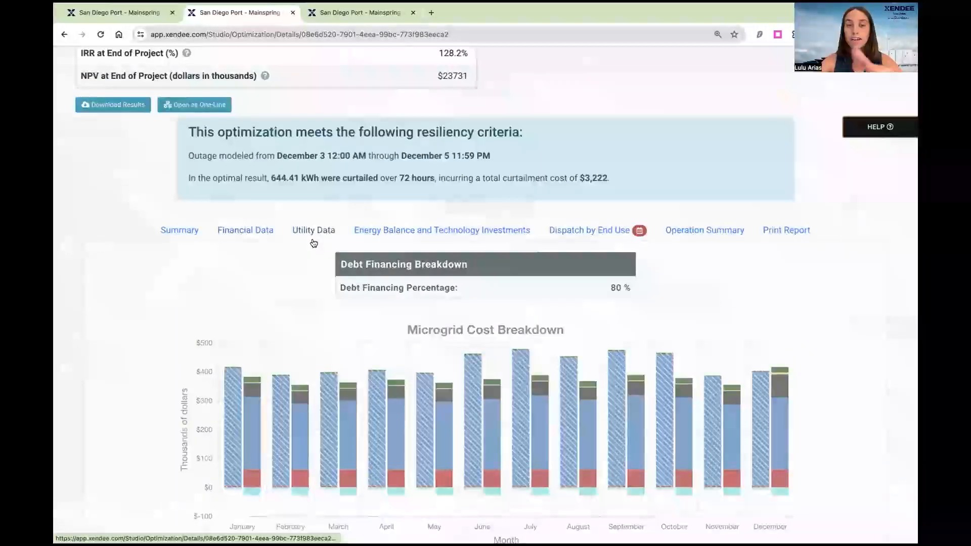
scroll(666, 348, "down", 2)
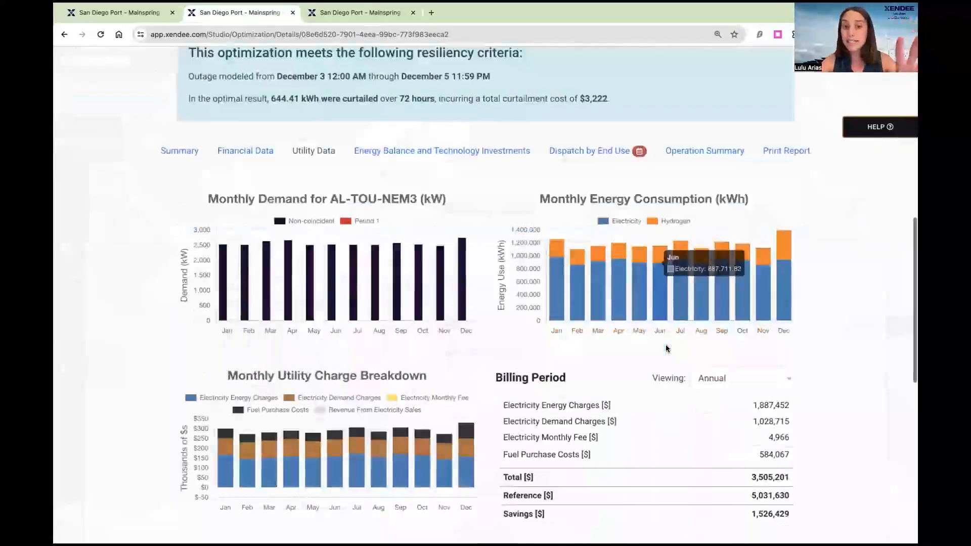
- Review the energy balance and technology investments, and examine the electricity dispatch by end use for January, day 1
left_click(471, 161)
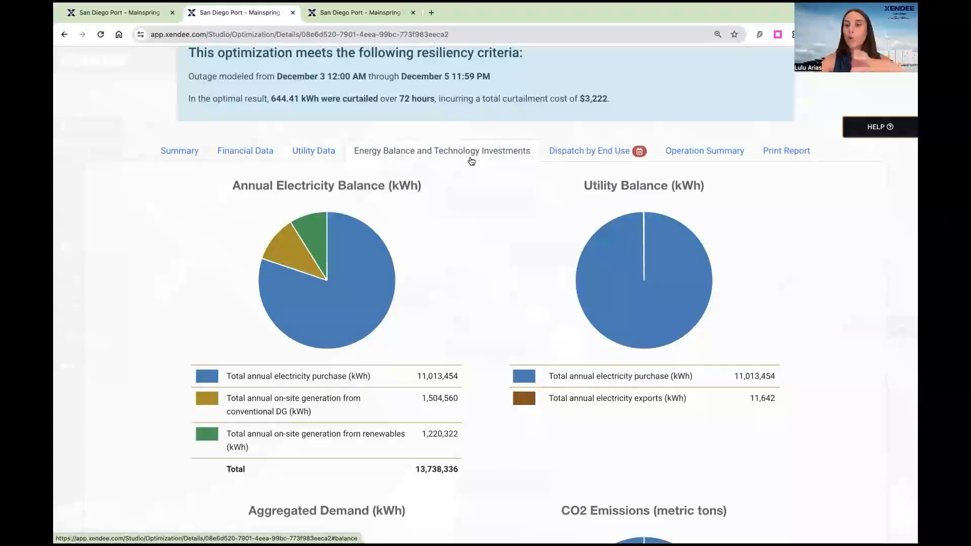
left_click(573, 152)
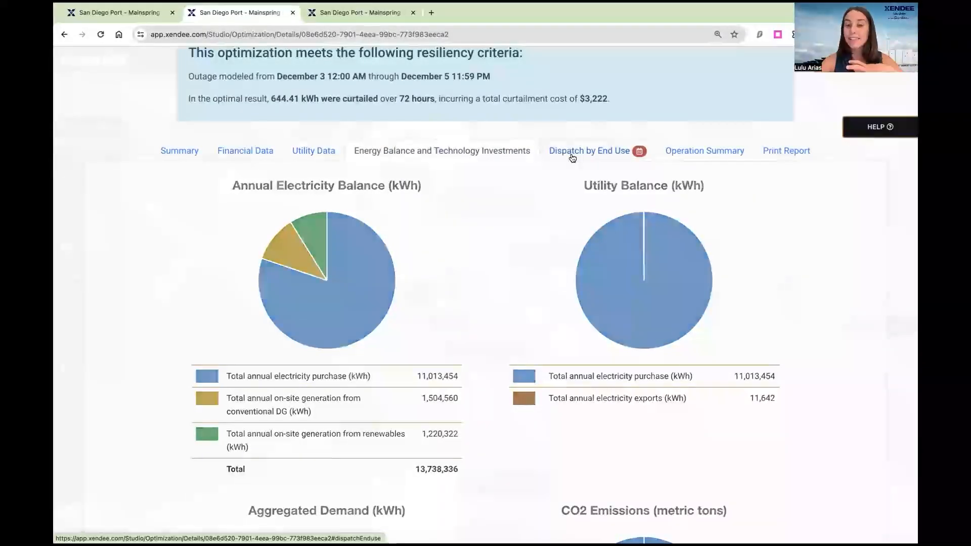
scroll(849, 343, "down", 1)
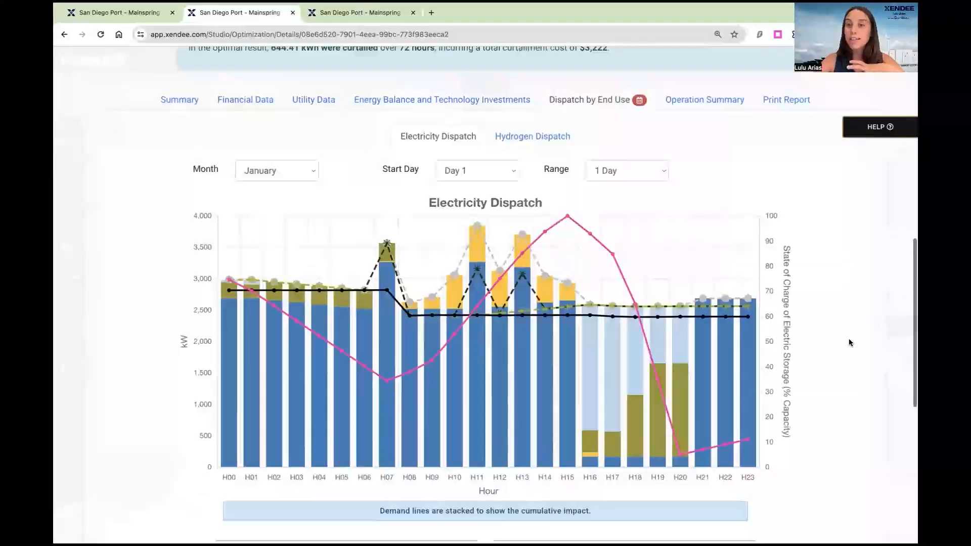
scroll(849, 340, "down", 1)
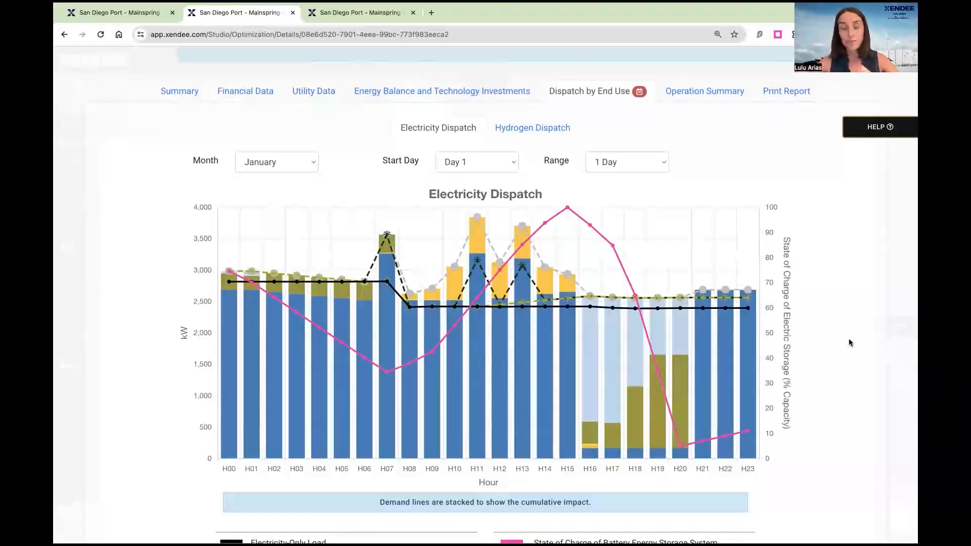
- Show the electricity dispatch for one week from December day 1 and examine how the outage period is covered
left_click(306, 169)
left_click(274, 311)
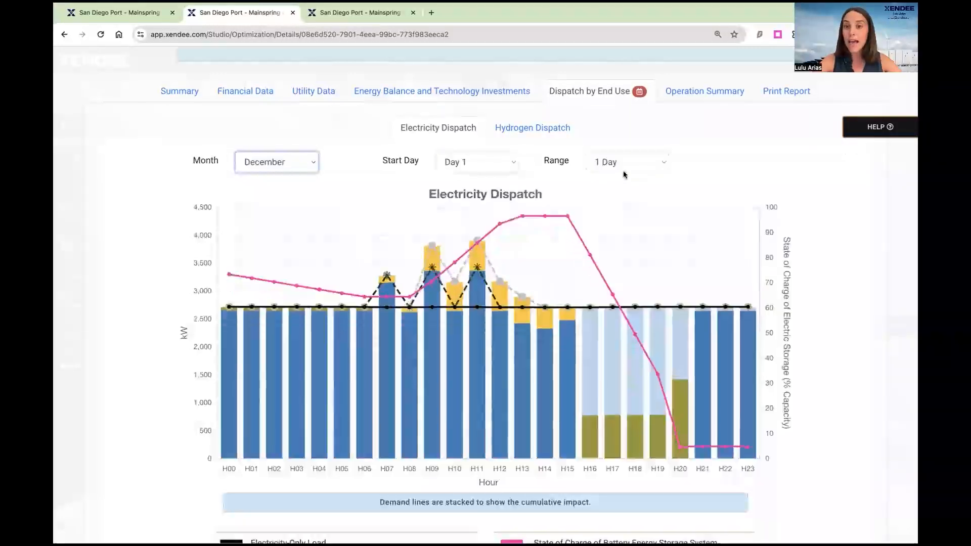
left_click(627, 165)
left_click(611, 190)
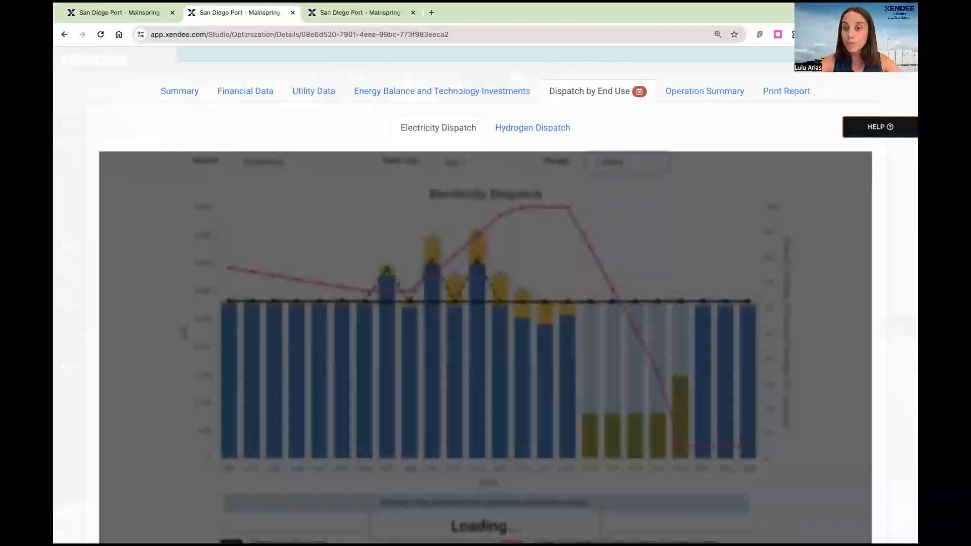
scroll(838, 384, "down", 1)
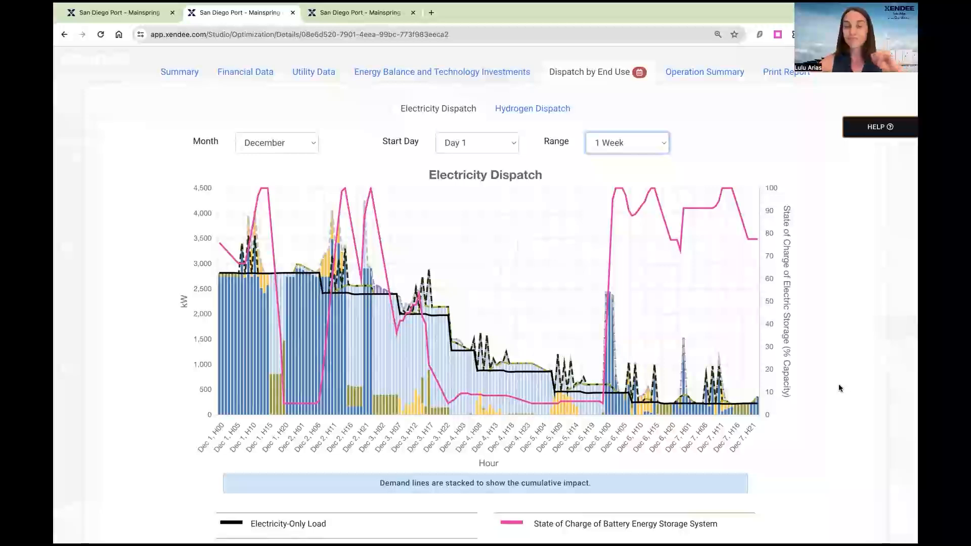
- Look over the annual operation summary and report printing options, ending back at the overall cost and technology results
left_click(718, 76)
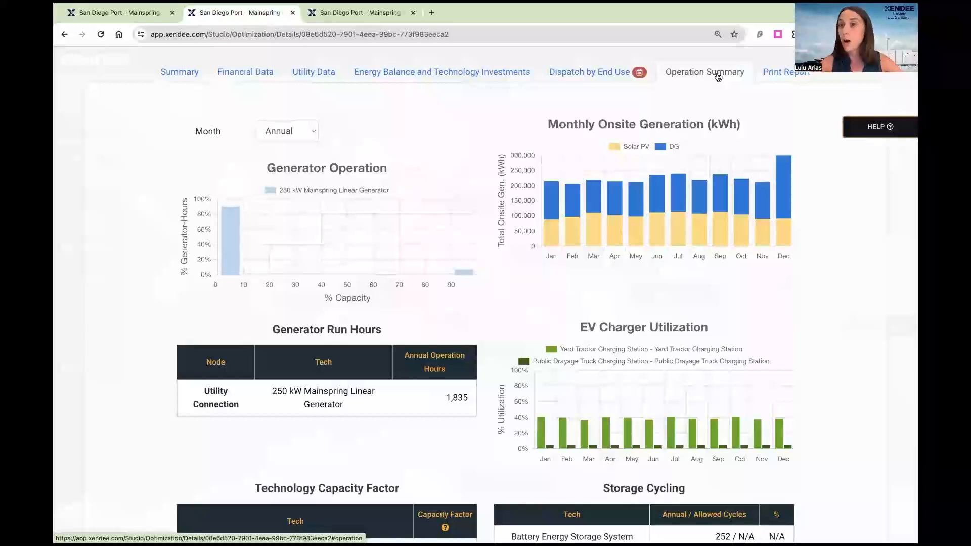
left_click(766, 75)
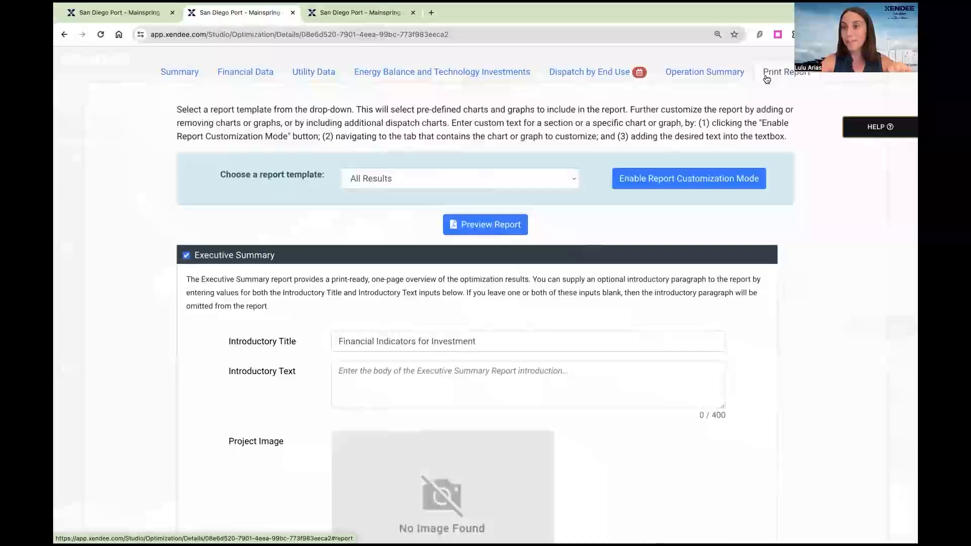
scroll(727, 165, "up", 1)
scroll(726, 164, "up", 10)
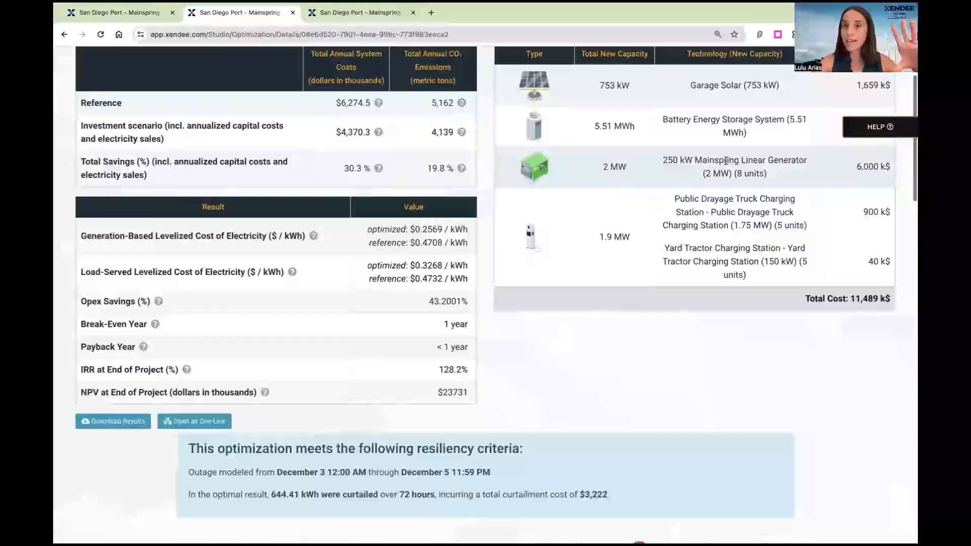
scroll(727, 164, "up", 1)
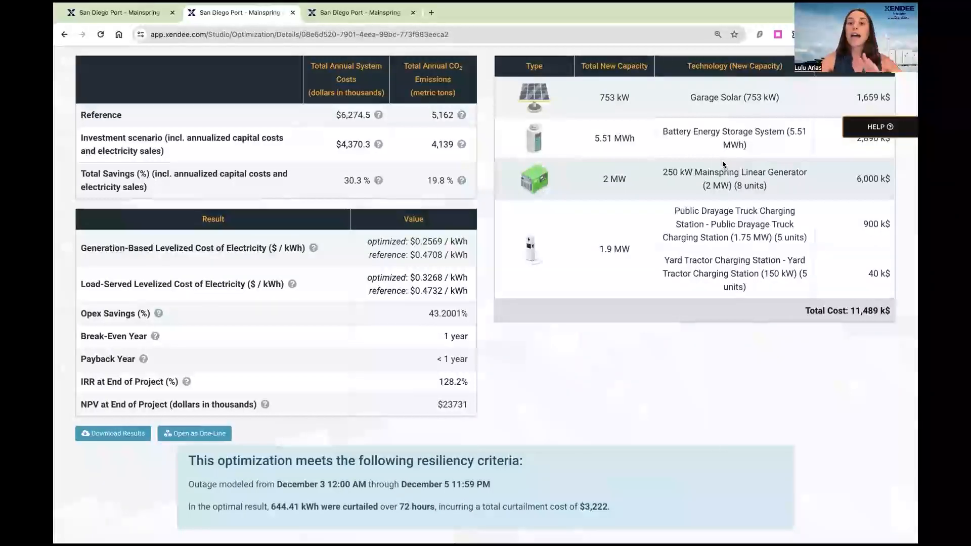
- Switch to the third San Diego Port optimization and review its cost and technology results and January day 1 electricity dispatch
left_click(392, 19)
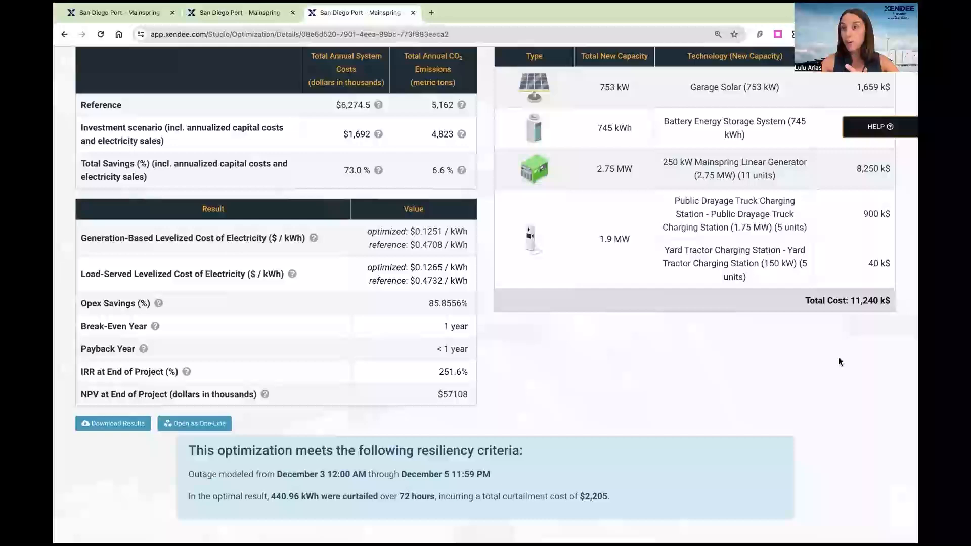
scroll(840, 362, "down", 7)
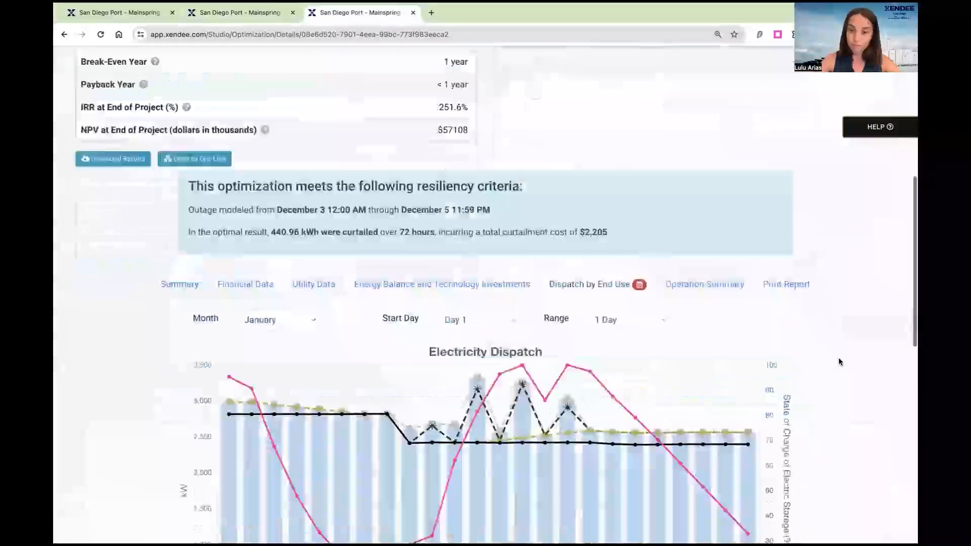
scroll(840, 362, "down", 3)
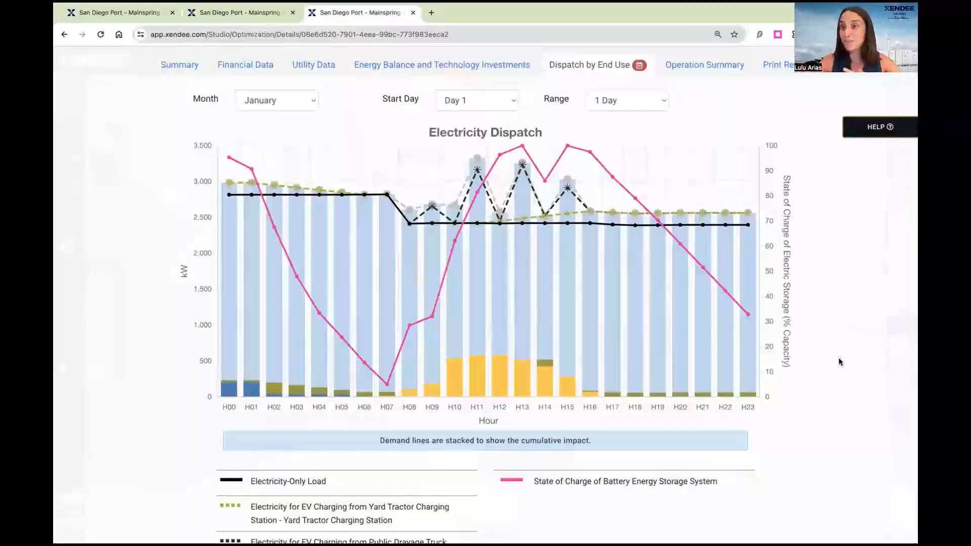